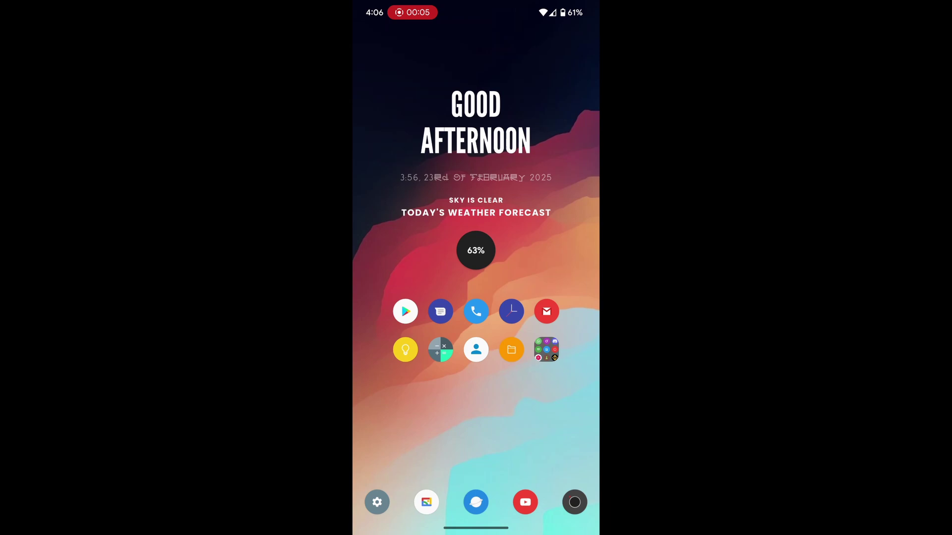
- Swipe to the home screen page holding the CrushOn AI app
left_click_drag(498, 393, 386, 394)
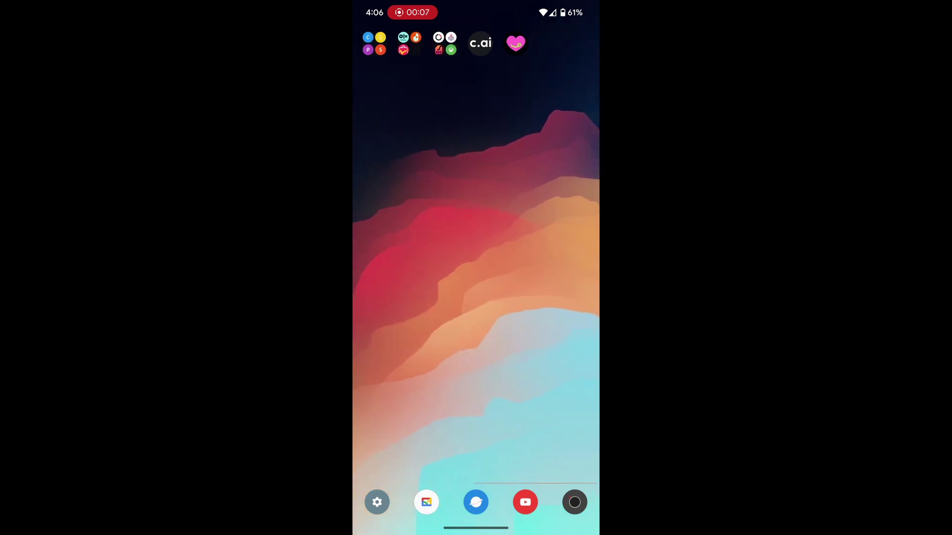
- Launch CrushOn AI and go to the profile page from the bottom-right tab
left_click(512, 44)
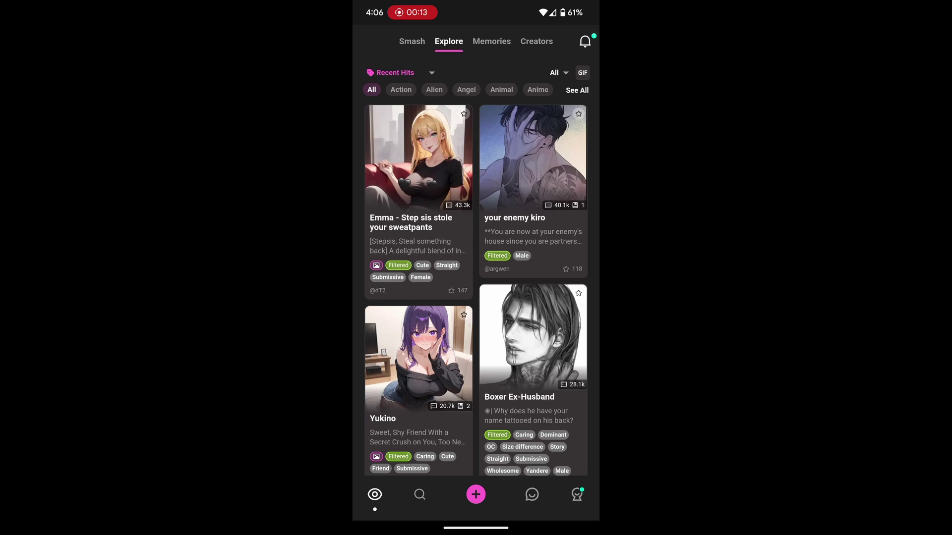
left_click(577, 494)
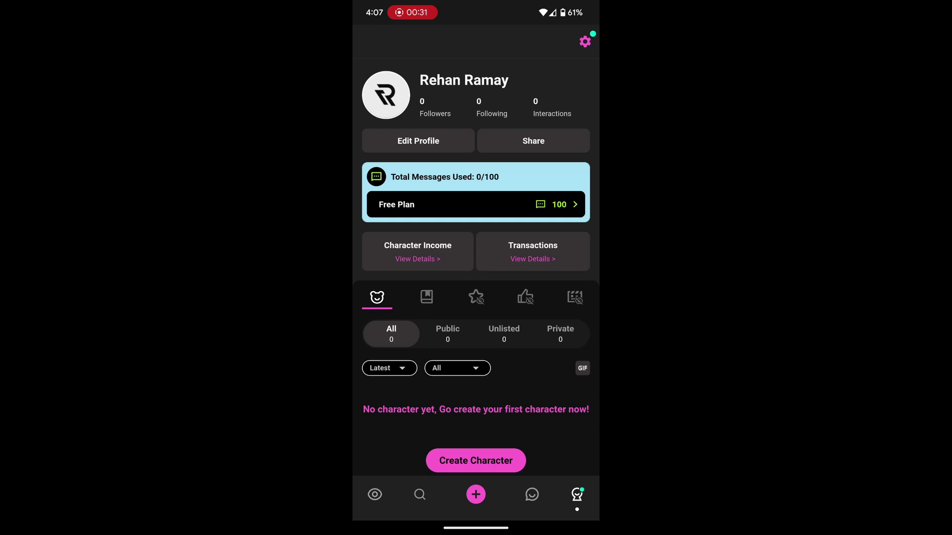
- Open Settings from the profile gear icon and scroll to the bottom
left_click(585, 41)
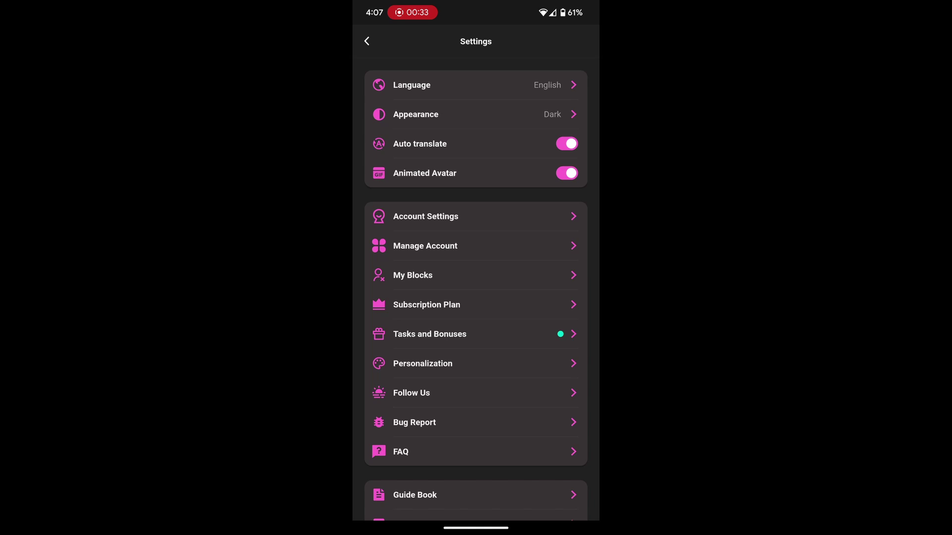
left_click_drag(447, 432, 461, 372)
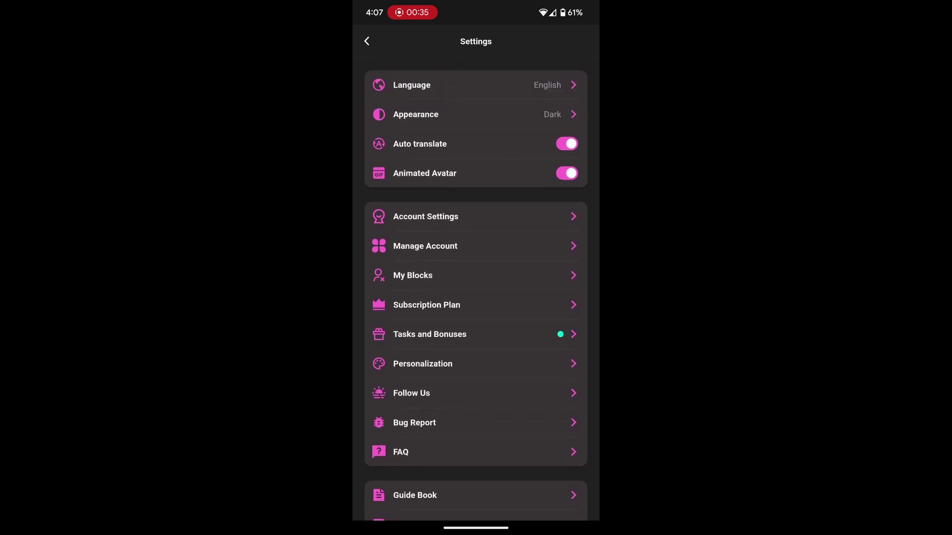
left_click_drag(385, 466, 378, 319)
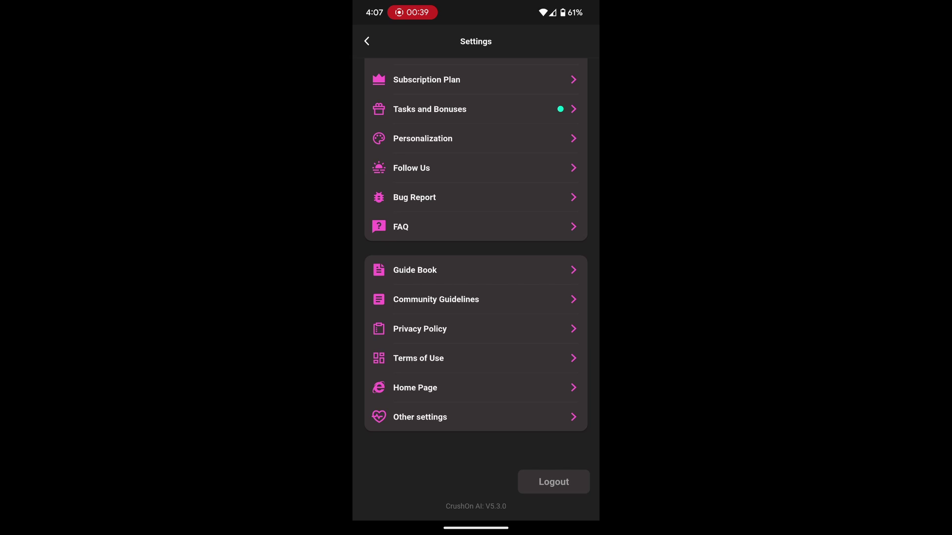
- In Other settings, switch on Unfiltered Content and confirm "I'm over 18."
left_click(426, 417)
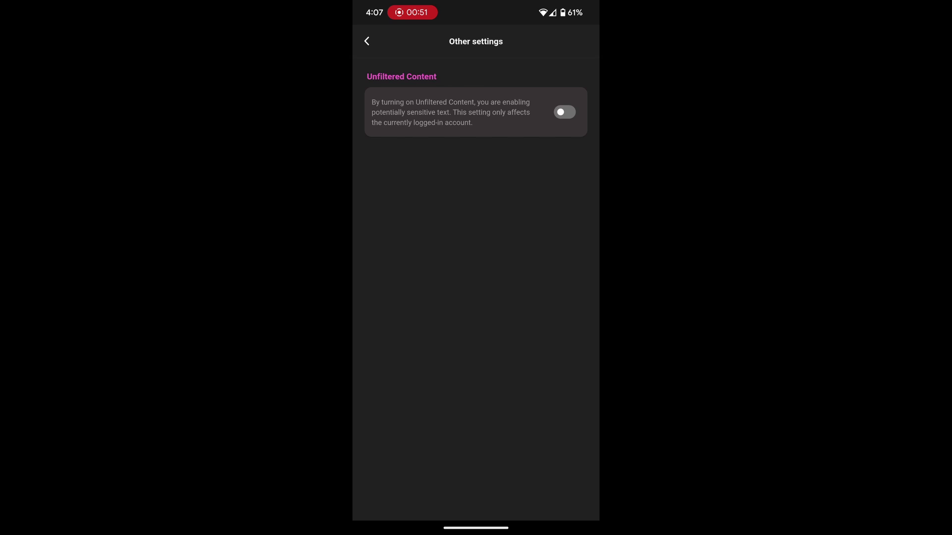
left_click(564, 112)
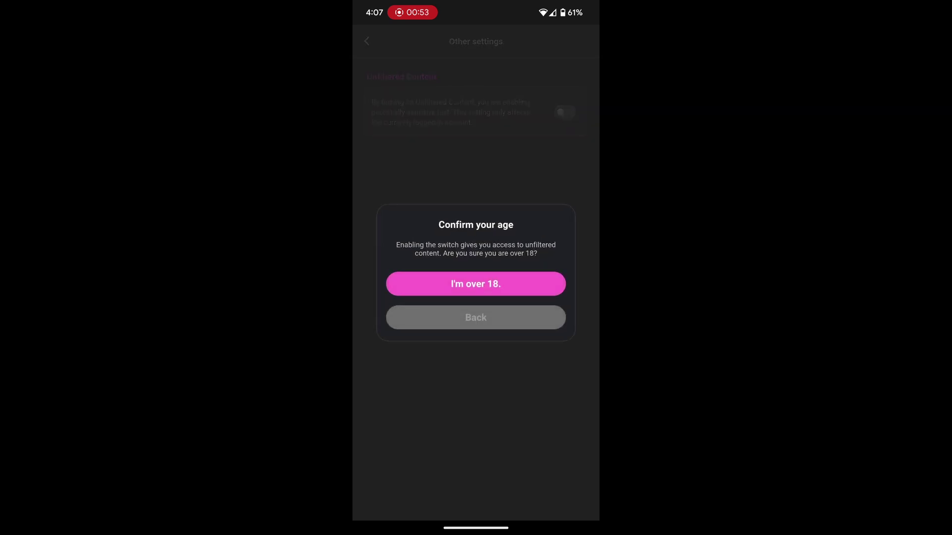
left_click(422, 280)
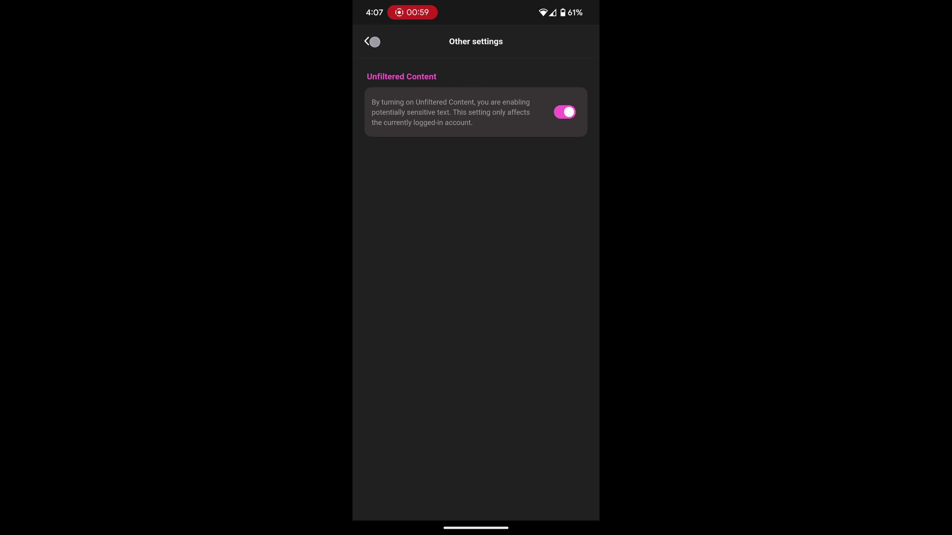
- Go back out of Other settings toward the profile page
left_click(371, 42)
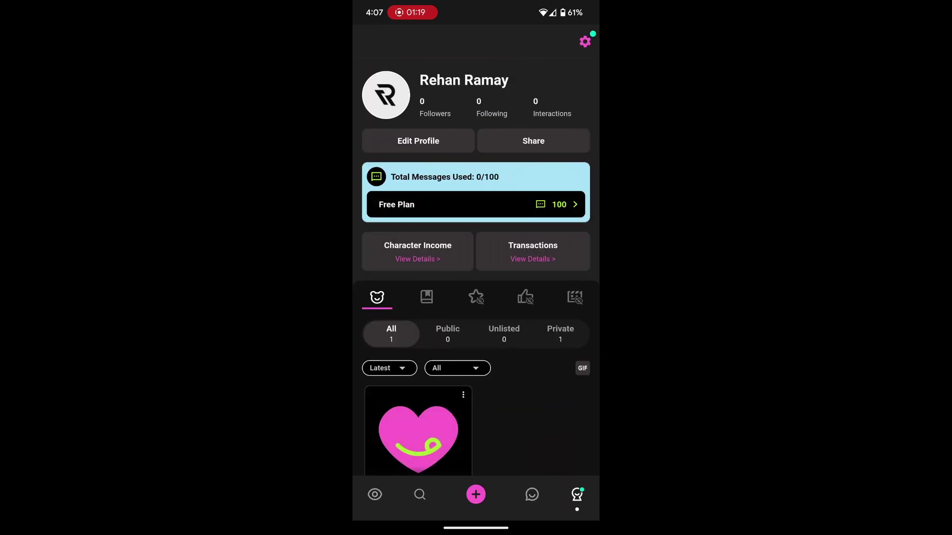